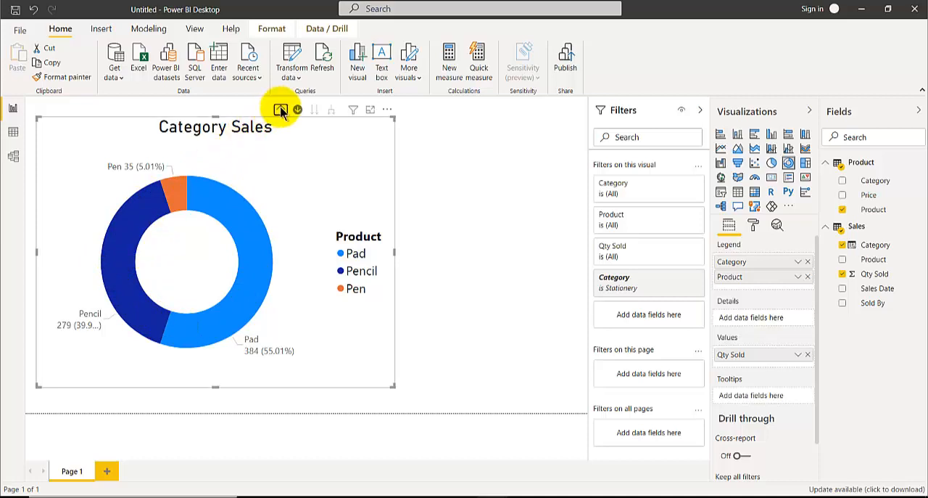
# Step: Drill the Category Sales donut chart up to categories, down into Stationery, and back up with drill mode off
pyautogui.click(280, 109)
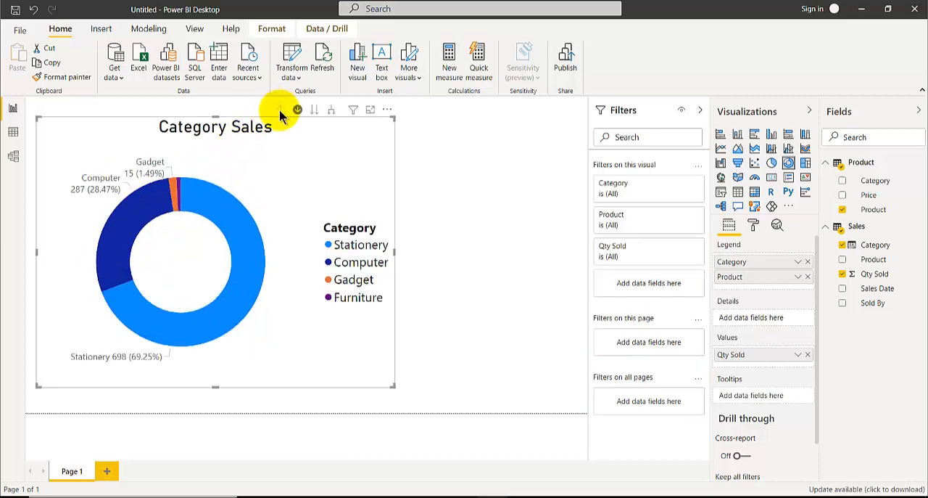
pyautogui.click(233, 218)
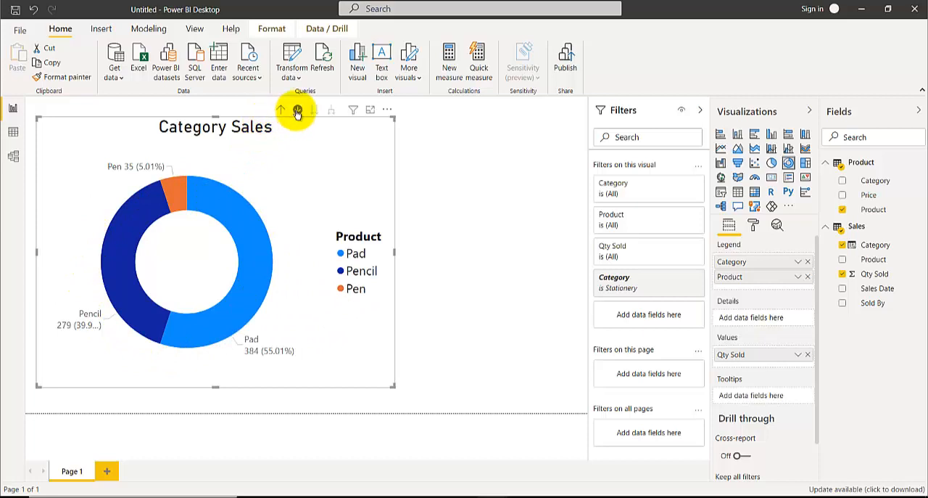
pyautogui.click(297, 111)
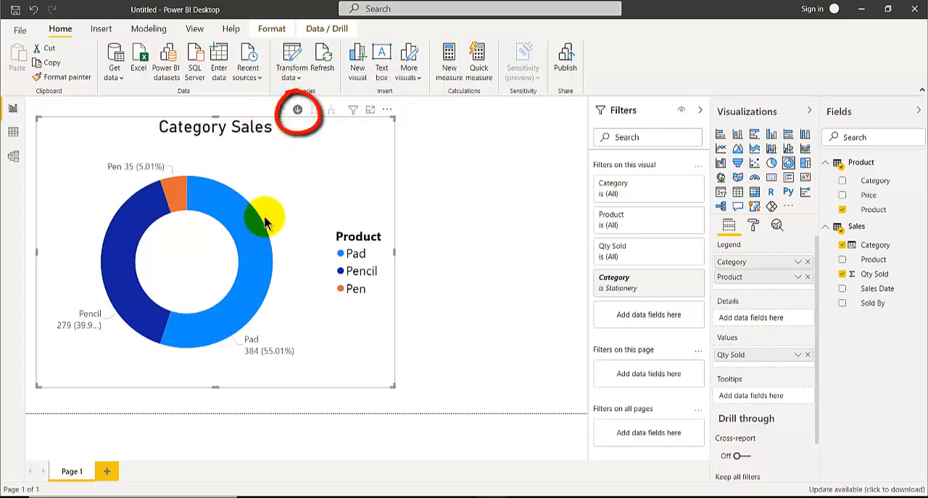
pyautogui.click(282, 112)
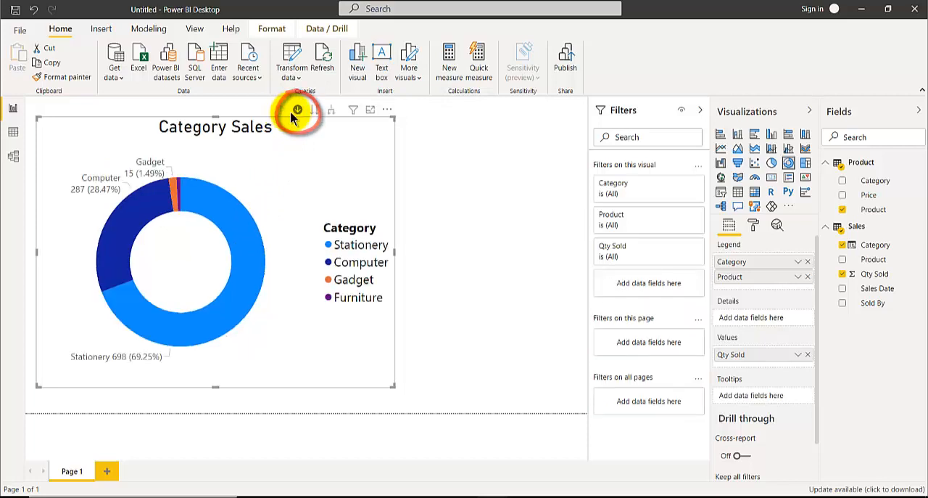
# Step: Try the Stationery slice of the Category Sales chart with drill mode off to highlight that category
pyautogui.click(233, 239)
pyautogui.click(234, 239)
pyautogui.click(233, 239)
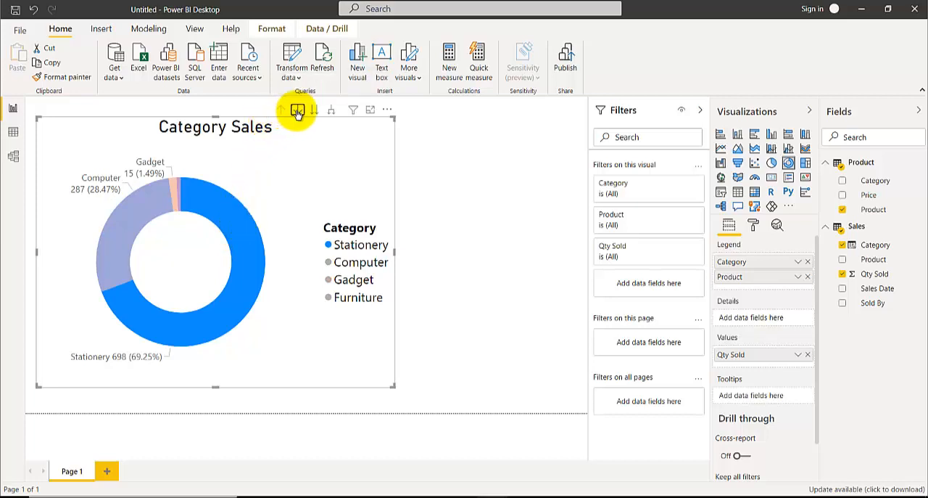
# Step: Turn on drill mode, drill into the Stationery slice, then return to the category level and turn drill mode off
pyautogui.click(297, 111)
pyautogui.click(243, 225)
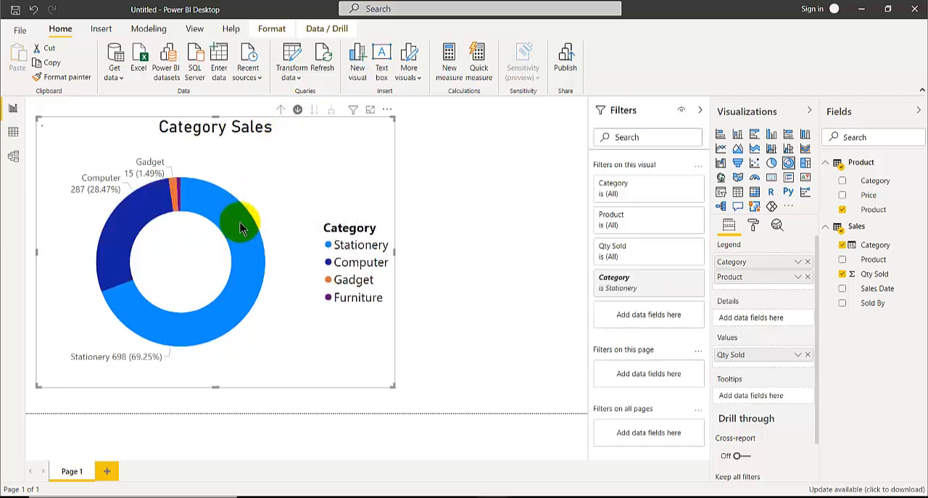
pyautogui.click(281, 109)
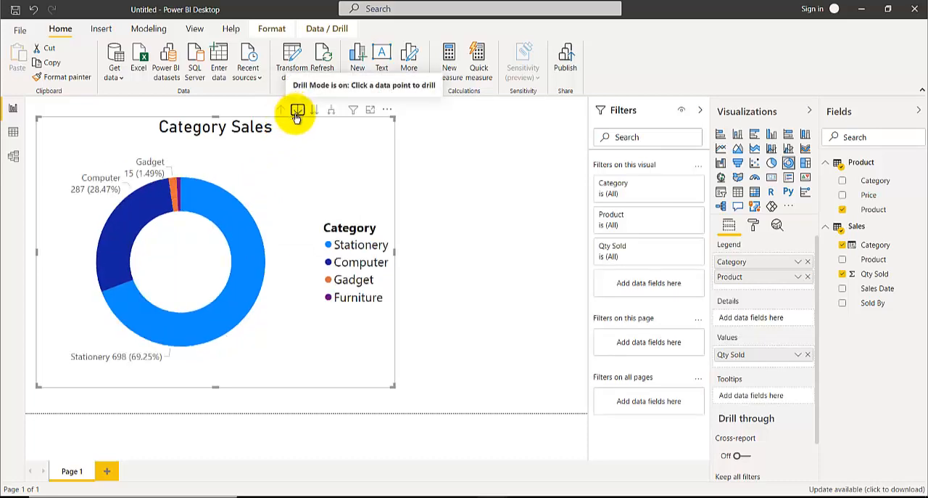
pyautogui.click(263, 253)
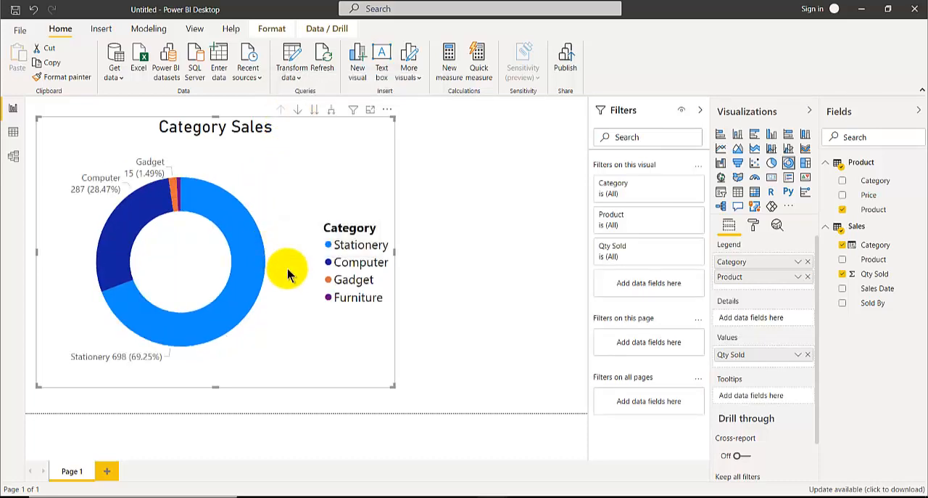
# Step: Switch to the pbi2-sample-data workbook in Excel and compare the columns of its Sales and Product sheets
pyautogui.moveTo(373, 496)
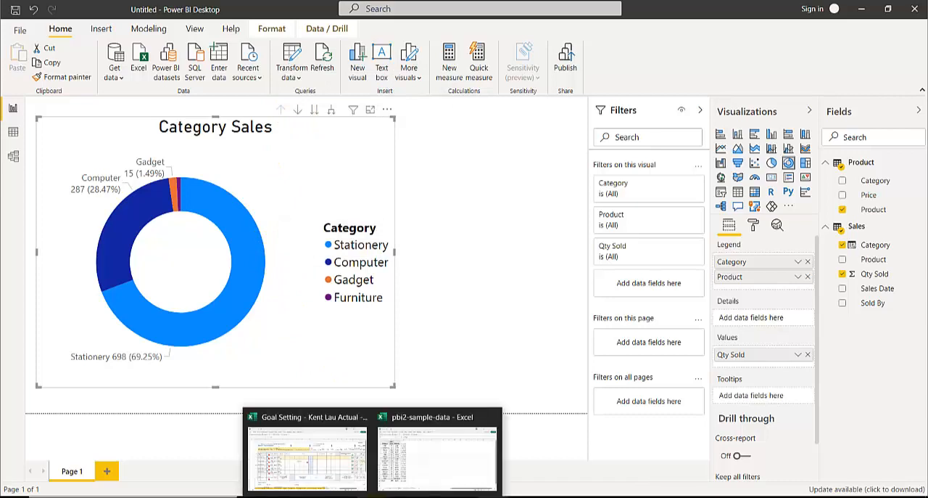
pyautogui.click(414, 457)
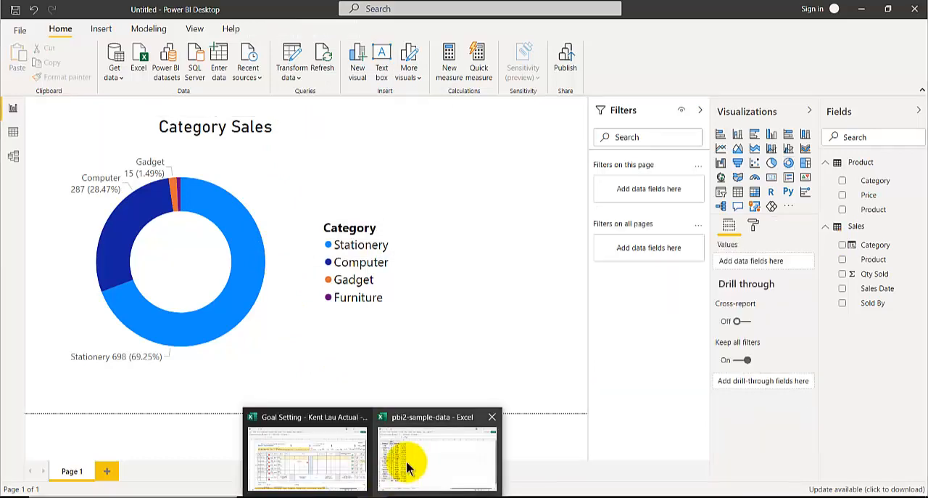
pyautogui.click(406, 460)
pyautogui.click(243, 363)
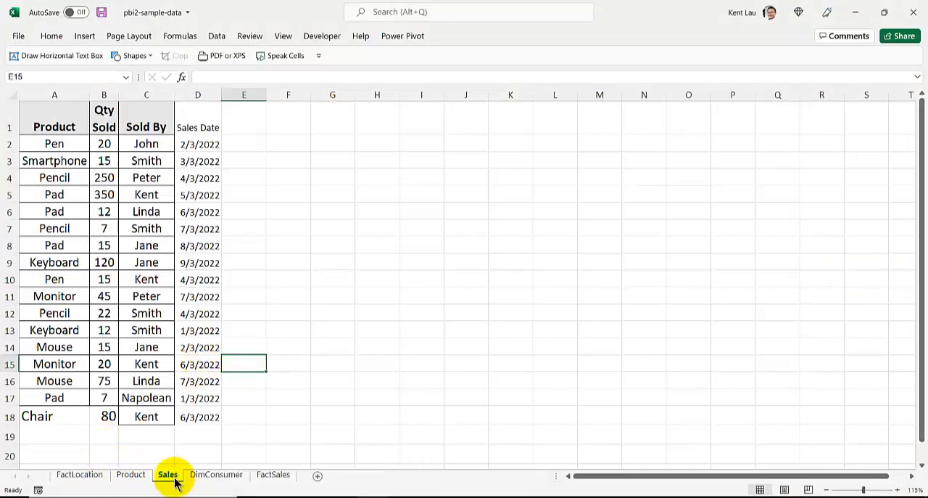
pyautogui.click(134, 475)
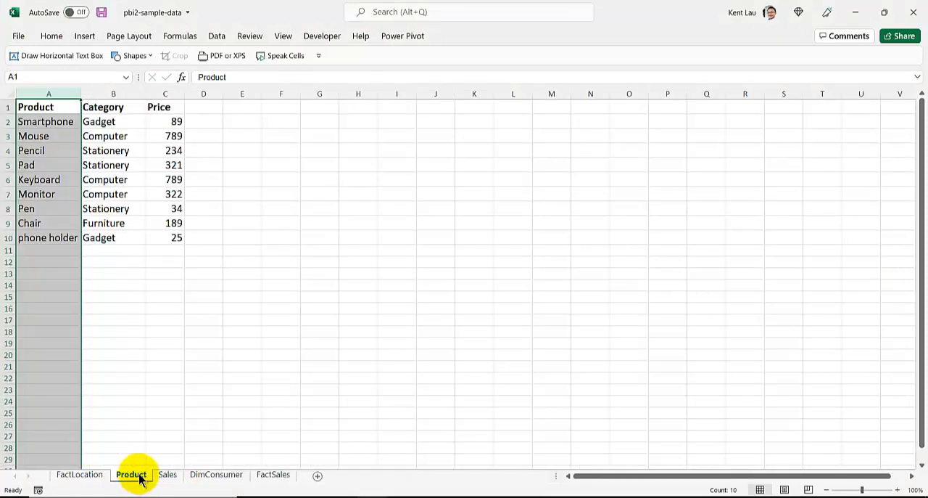
pyautogui.click(167, 475)
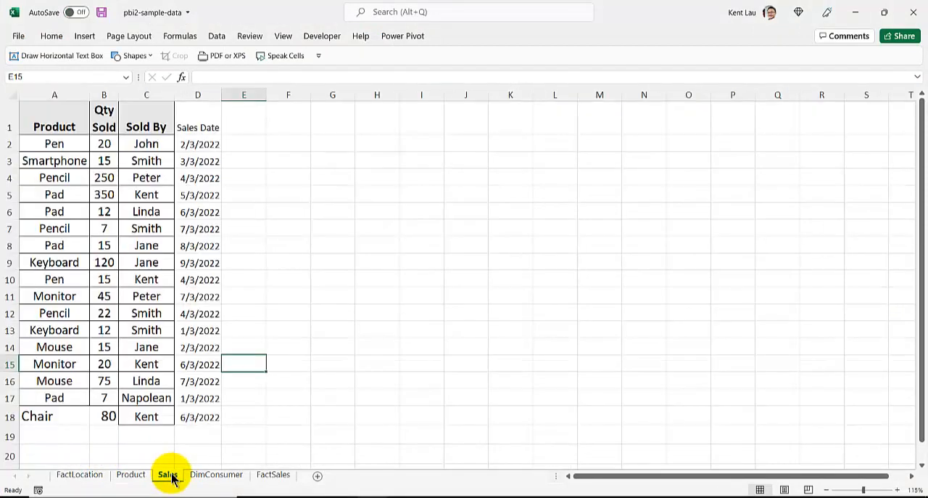
pyautogui.click(134, 475)
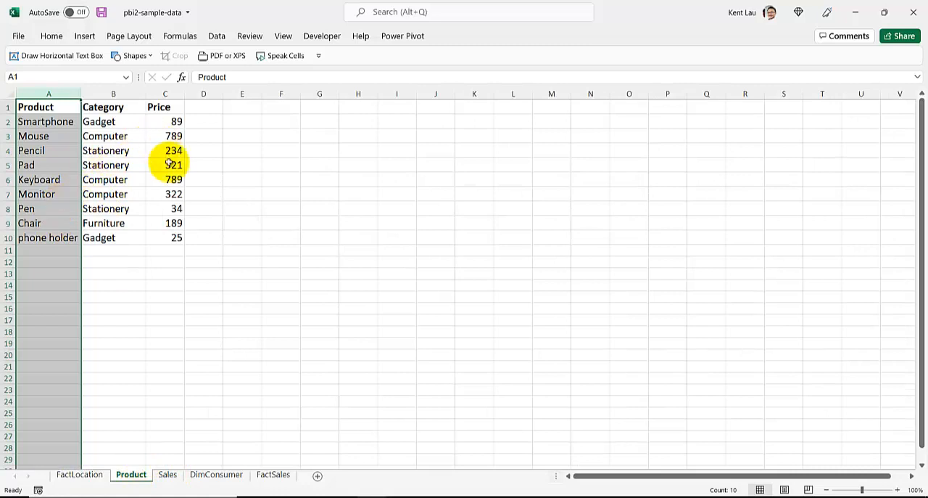
pyautogui.click(166, 476)
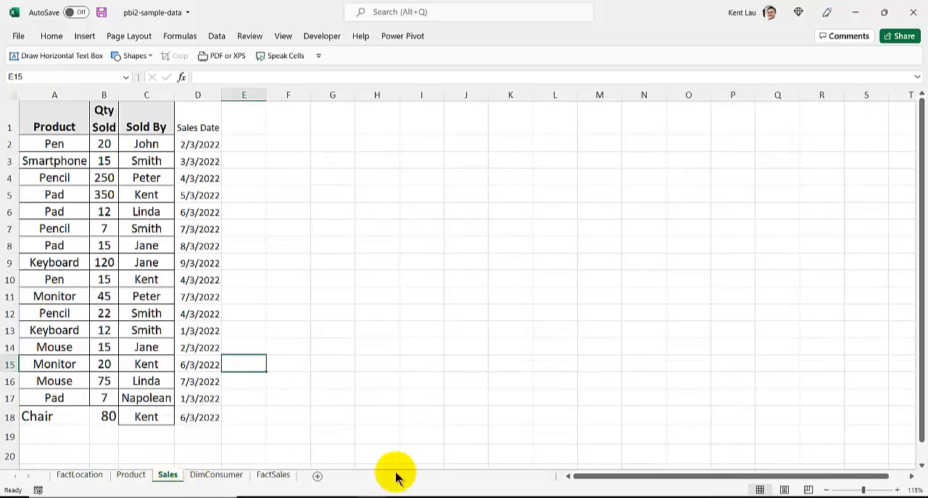
# Step: Switch back to Power BI Desktop and select the Category Sales donut chart
pyautogui.moveTo(493, 495)
pyautogui.click(533, 459)
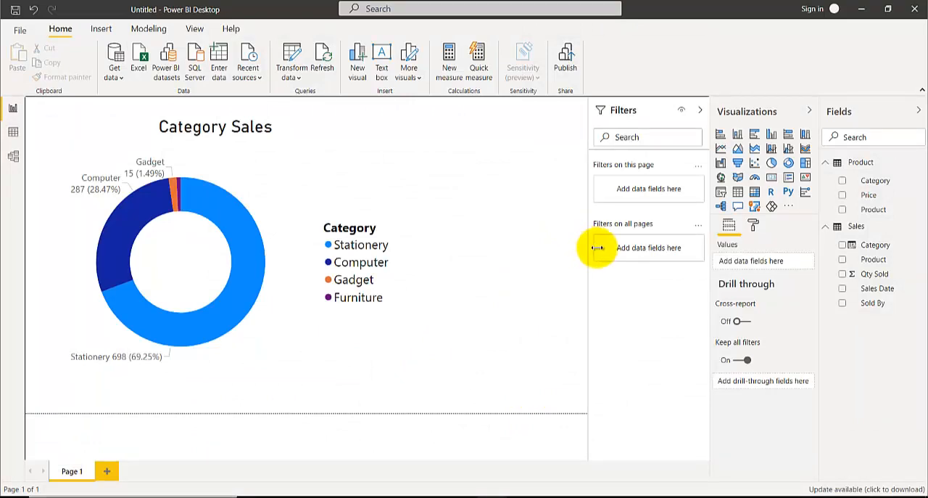
pyautogui.click(274, 376)
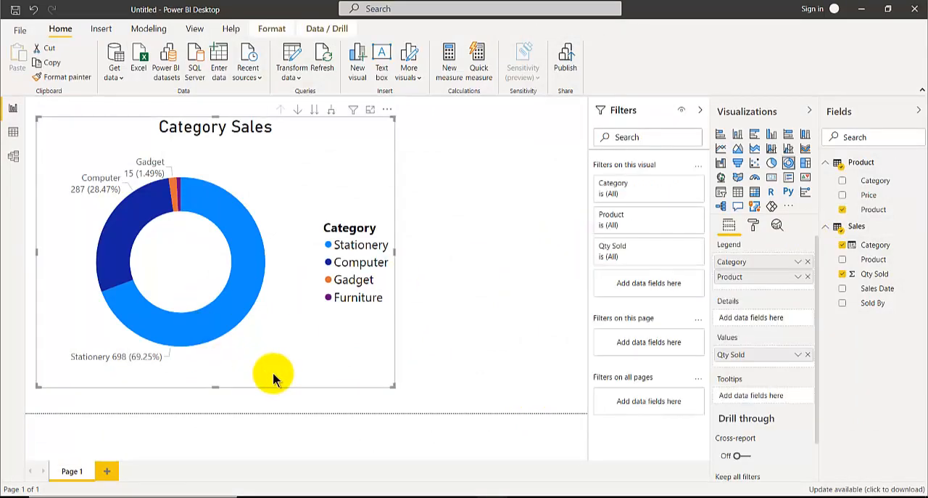
pyautogui.click(106, 471)
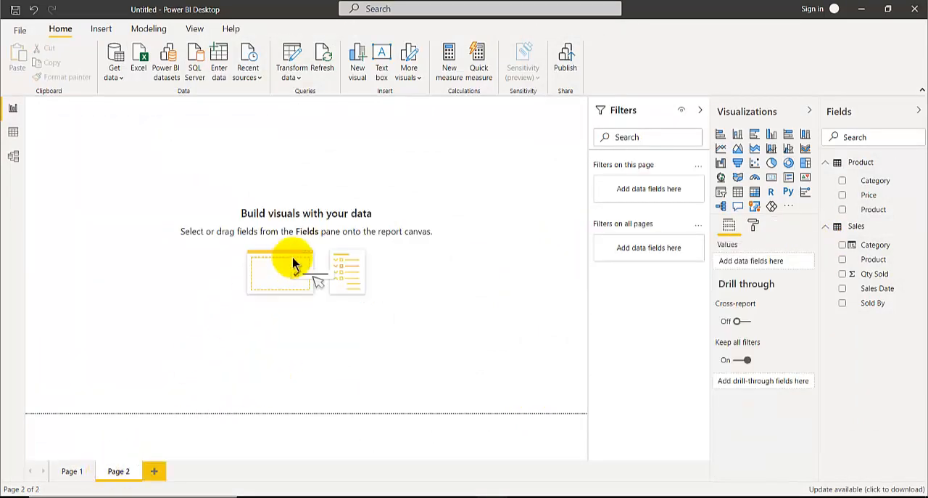
pyautogui.click(138, 468)
pyautogui.click(519, 275)
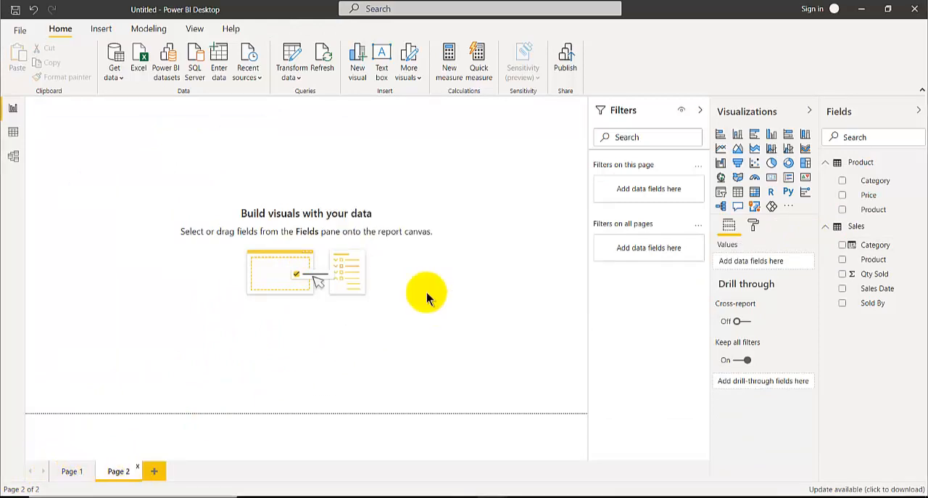
# Step: Delete the Category Sales donut chart from Page 1
pyautogui.click(71, 470)
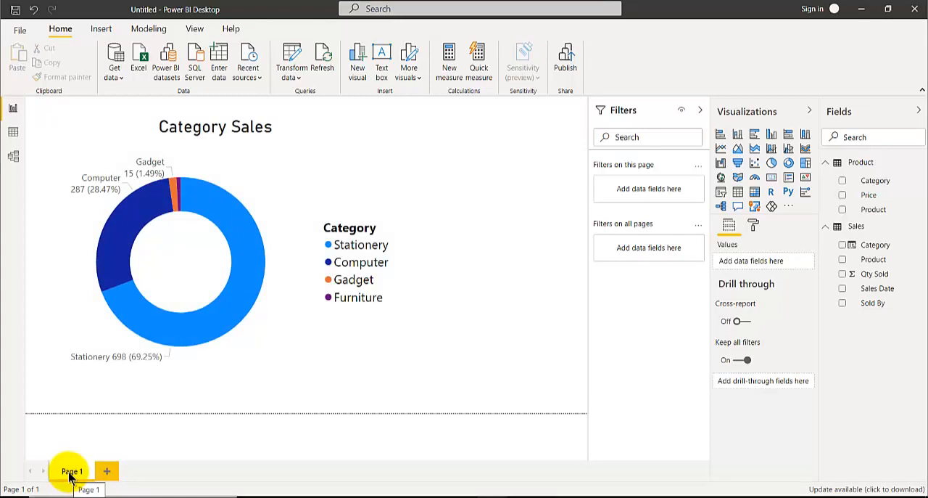
pyautogui.click(76, 340)
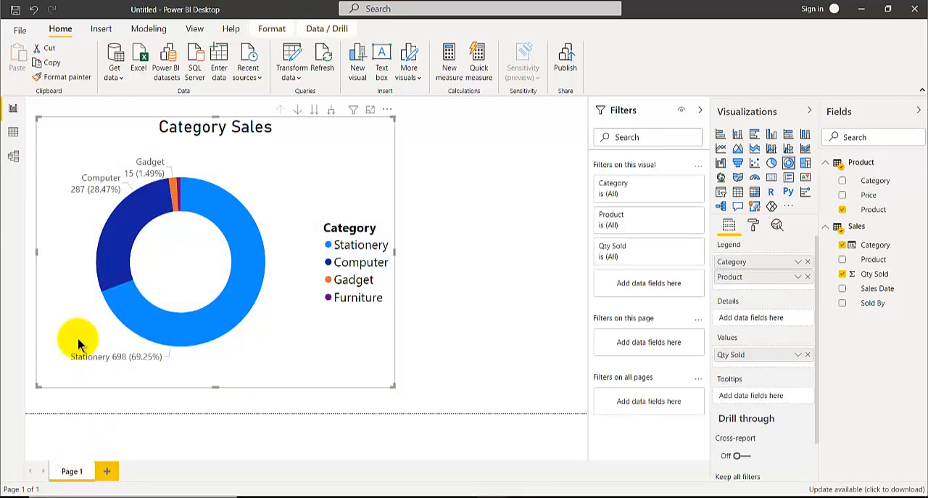
pyautogui.press('Delete')
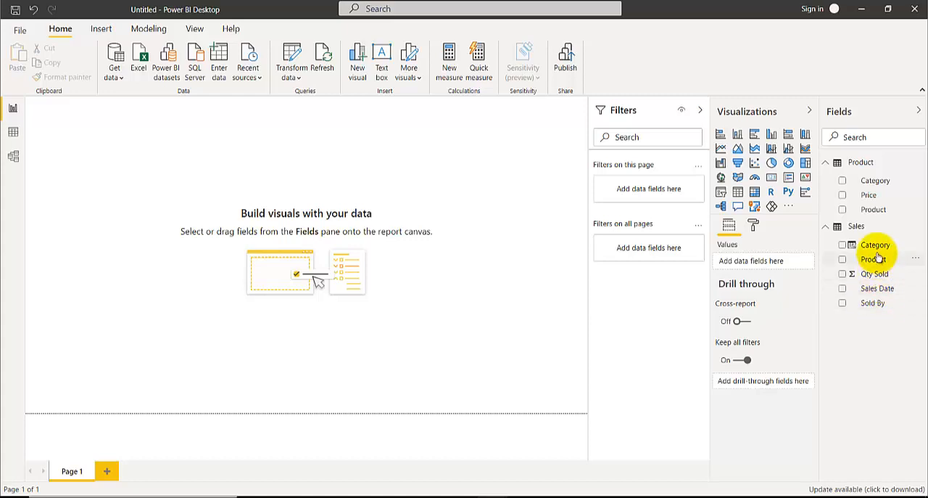
# Step: Examine the relationship between the Product and Sales tables and the formula of the Category column in Sales
pyautogui.click(13, 155)
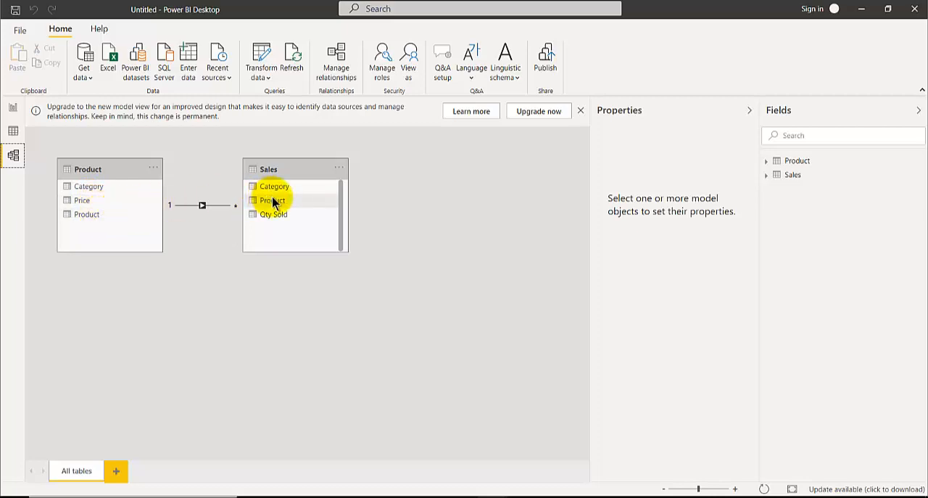
pyautogui.click(13, 130)
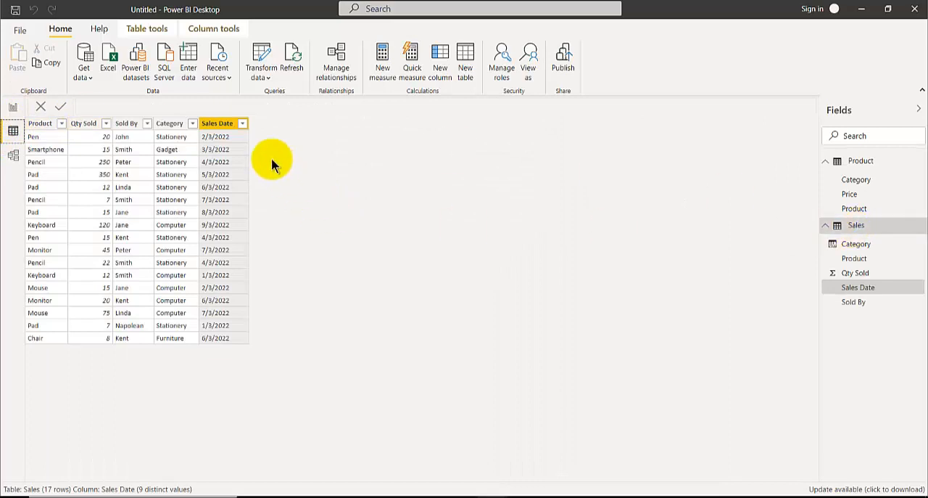
pyautogui.click(857, 244)
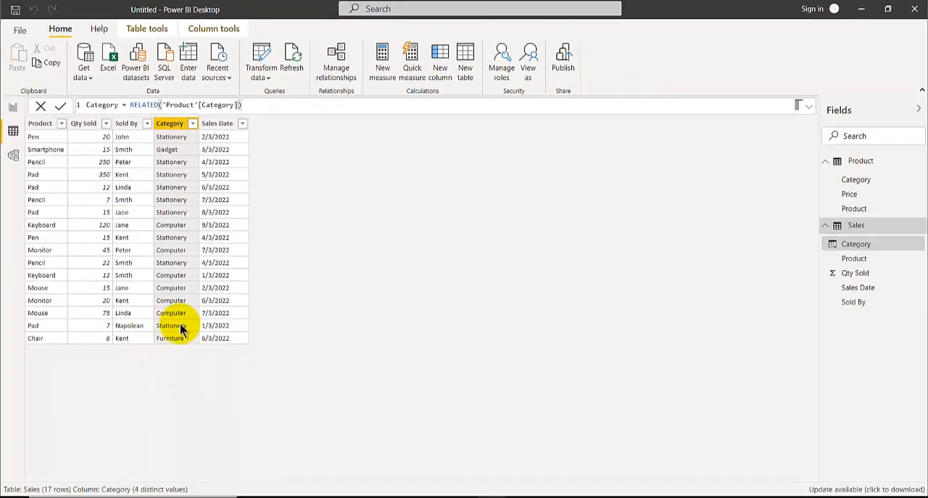
# Step: Insert a donut chart on the Page 1 report canvas and move it away from the canvas corner
pyautogui.click(13, 107)
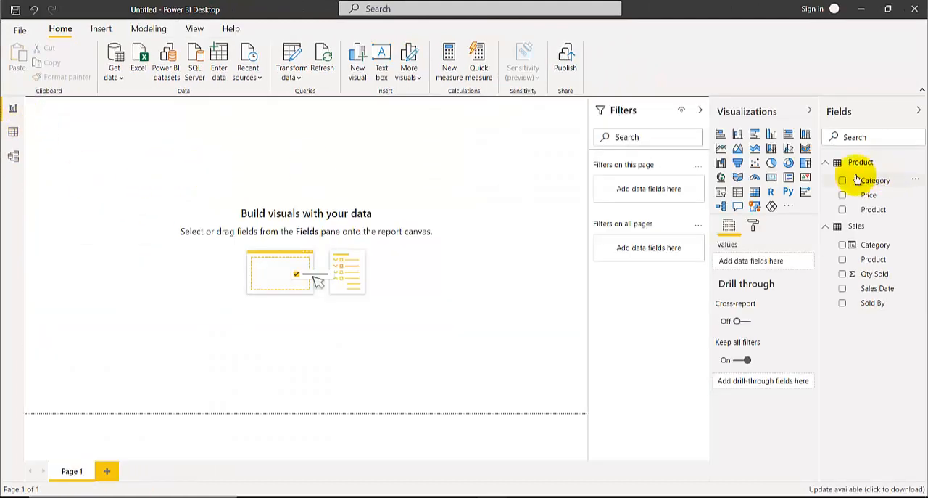
pyautogui.click(789, 164)
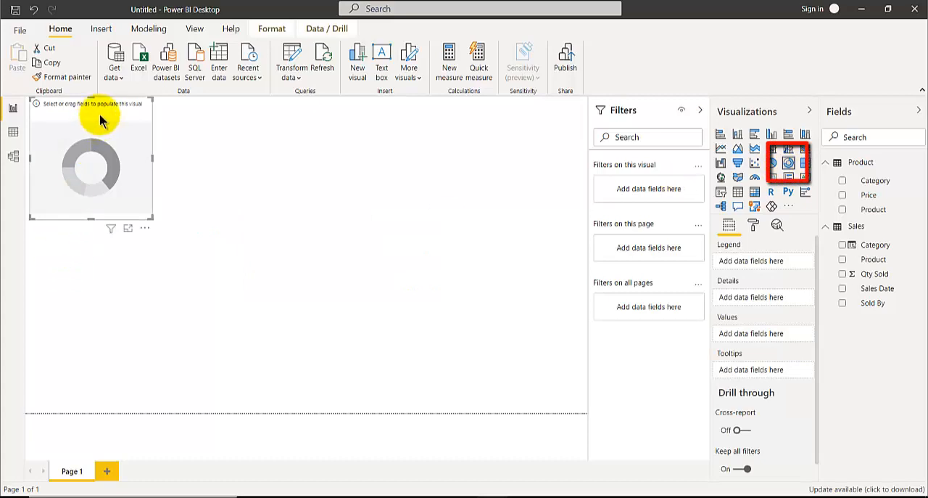
pyautogui.moveTo(100, 114); pyautogui.dragTo(134, 162)
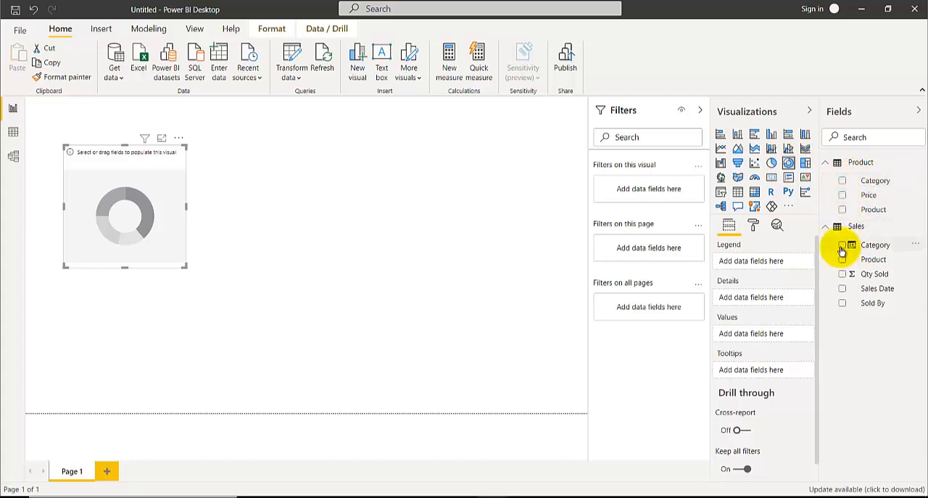
# Step: Assign the Sales table's Category to the donut chart's legend and Qty Sold to its values, and enlarge the chart
pyautogui.moveTo(849, 248); pyautogui.dragTo(773, 263)
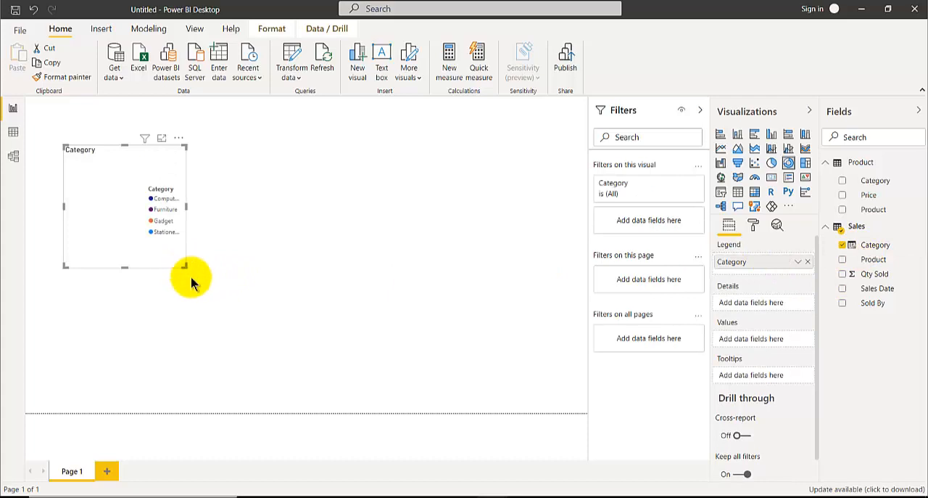
pyautogui.moveTo(186, 267); pyautogui.dragTo(256, 341)
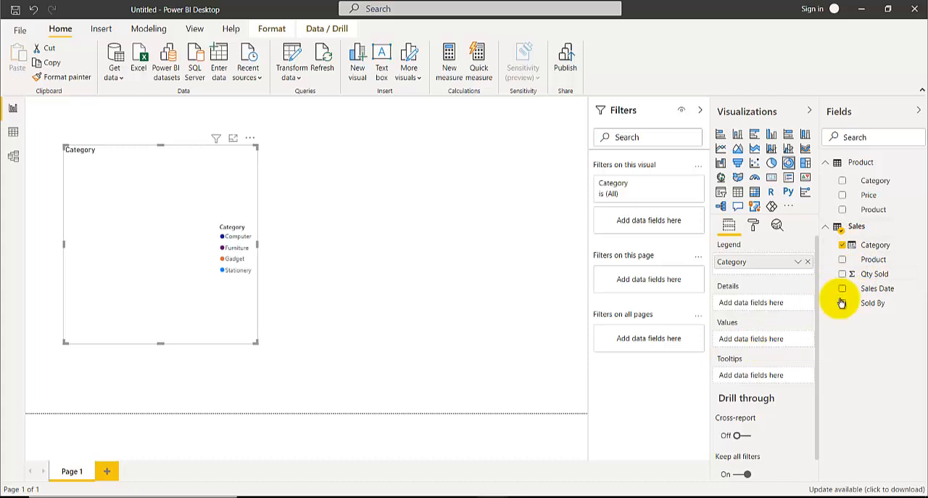
pyautogui.moveTo(871, 276); pyautogui.dragTo(759, 338)
pyautogui.moveTo(204, 327); pyautogui.dragTo(232, 334)
# Step: Check how the Stationery slice of the new donut chart highlights, and clear the highlight
pyautogui.click(203, 251)
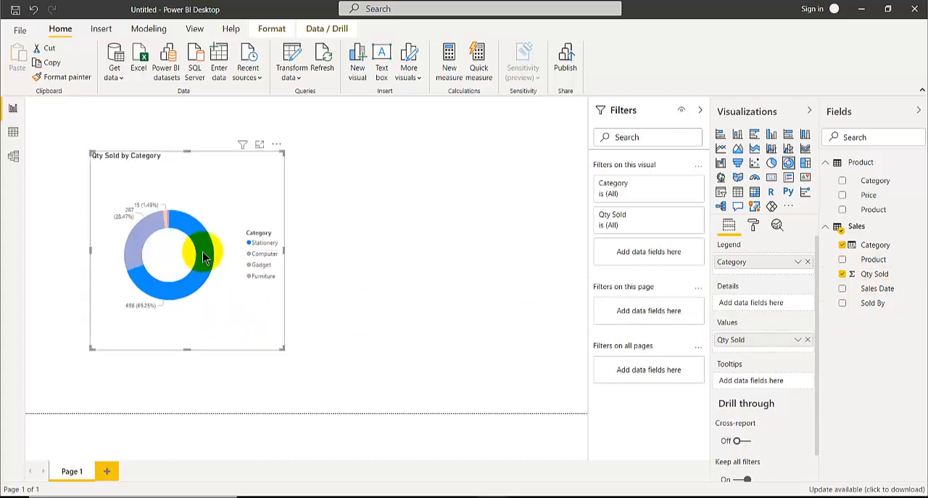
pyautogui.click(204, 254)
pyautogui.click(204, 254)
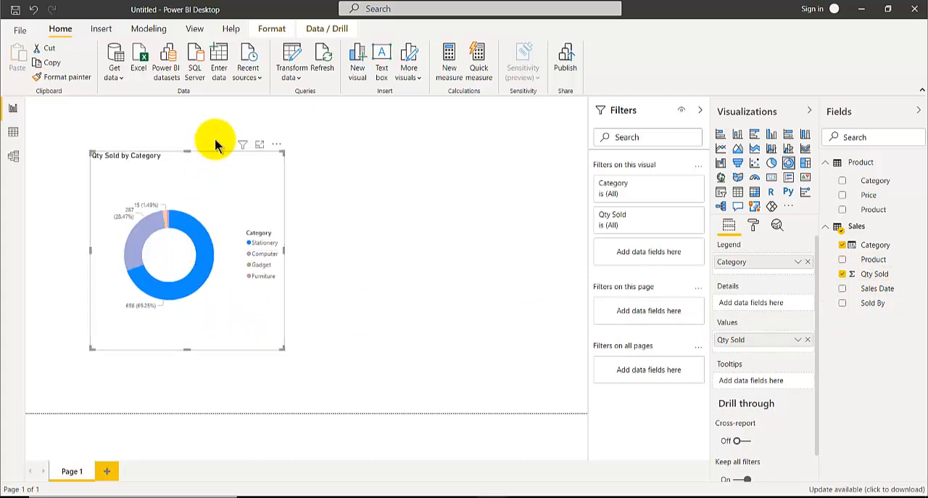
pyautogui.click(226, 192)
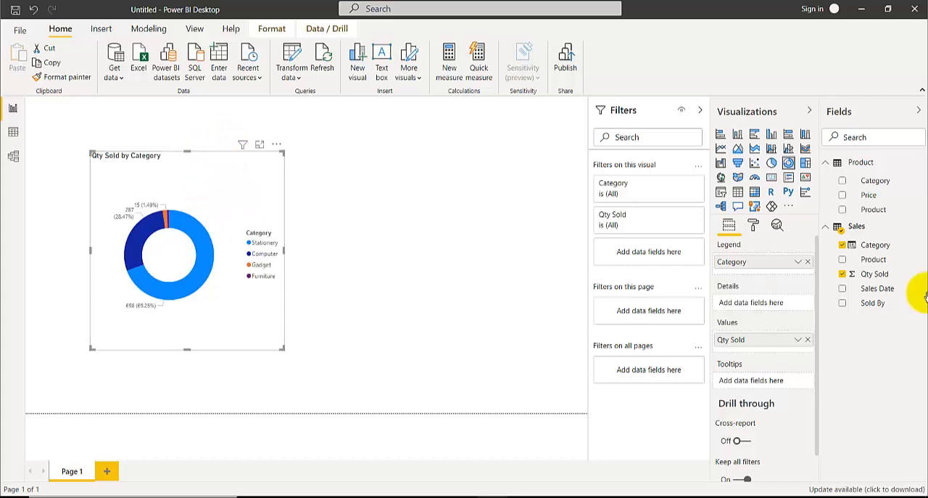
# Step: Add the Sales table's Product below Category in the donut chart's legend and turn on drill mode
pyautogui.moveTo(875, 259); pyautogui.dragTo(767, 271)
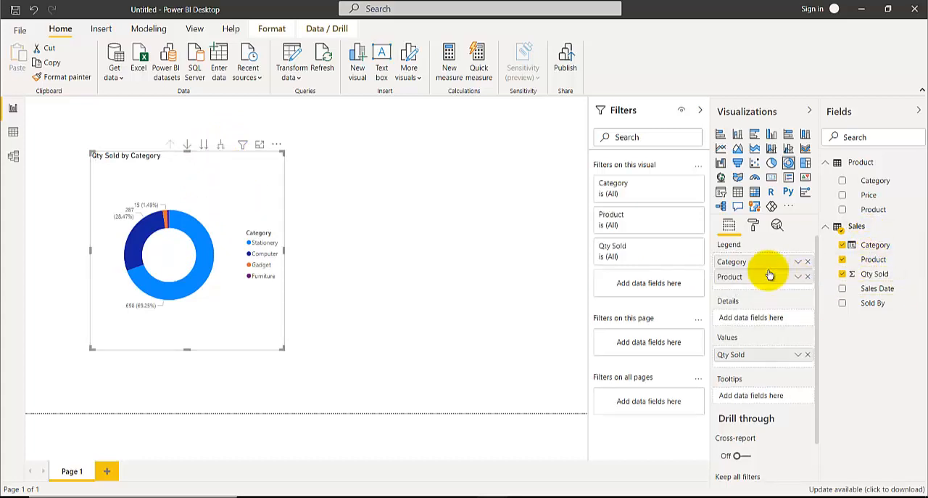
pyautogui.click(187, 144)
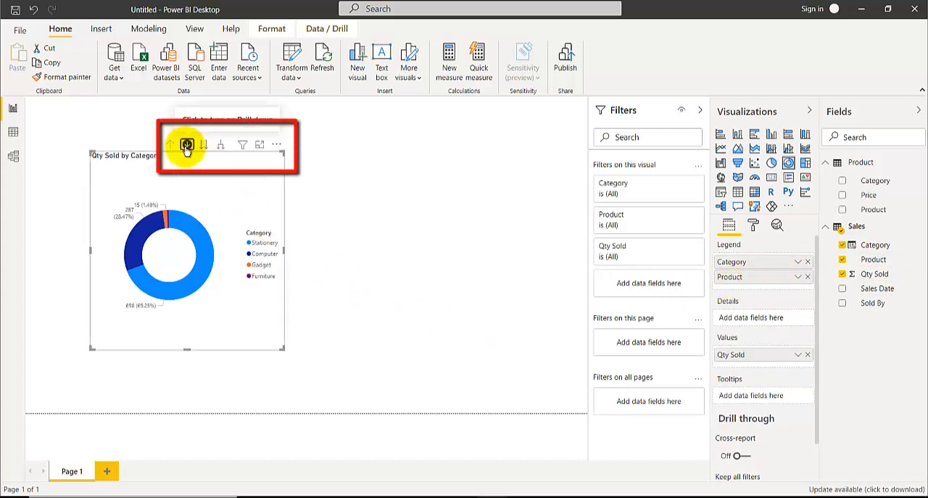
# Step: Drill down into the donut chart's Stationery slice and return to the category level
pyautogui.click(204, 246)
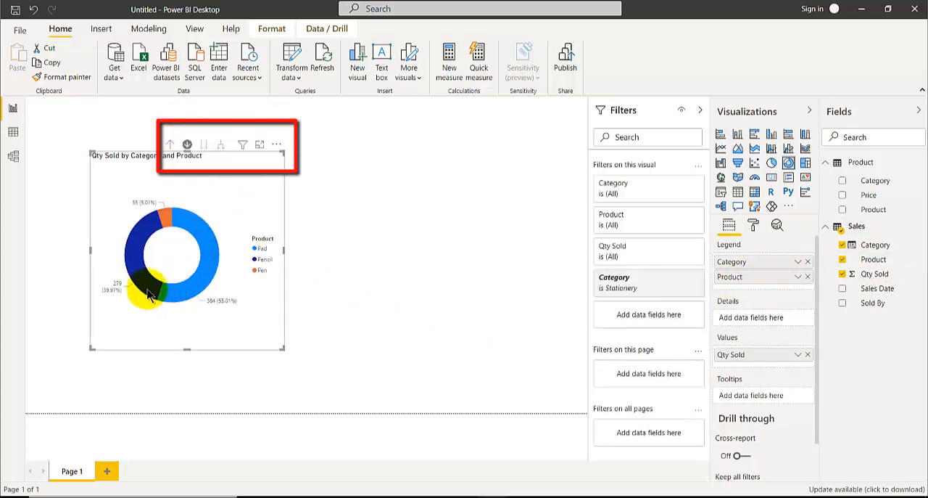
pyautogui.click(169, 145)
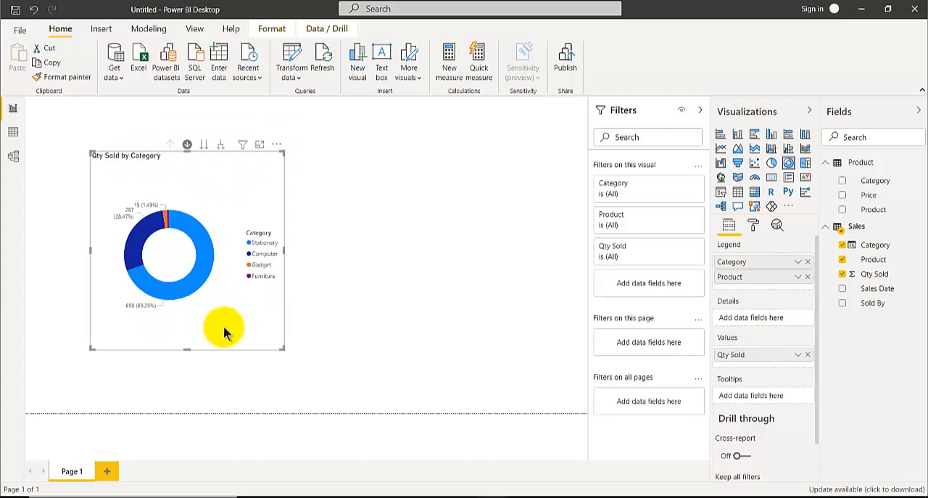
# Step: Set the donut chart's detail label style to Category, percent of total, and turn off its legend
pyautogui.click(753, 227)
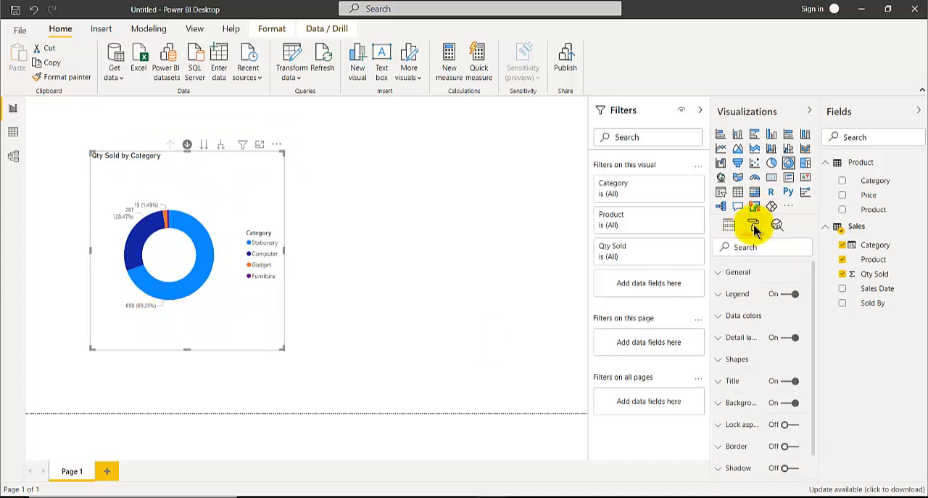
pyautogui.click(719, 339)
pyautogui.click(761, 375)
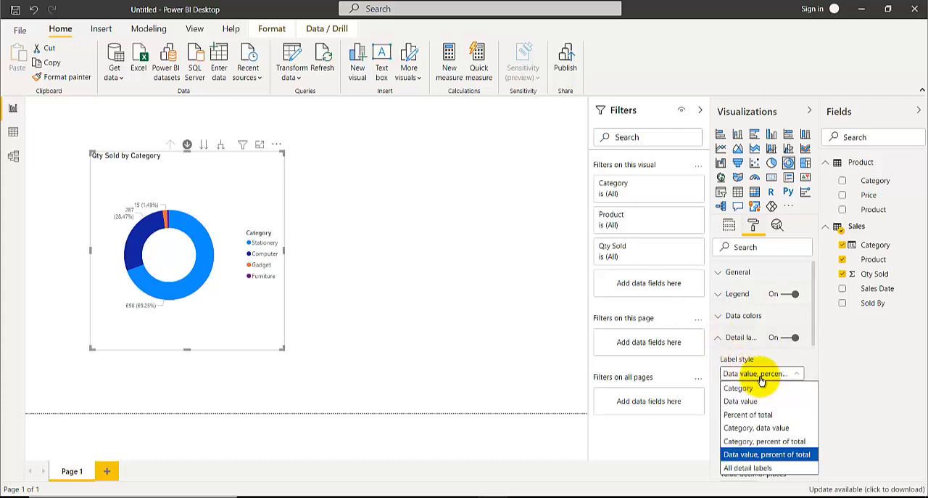
pyautogui.click(749, 444)
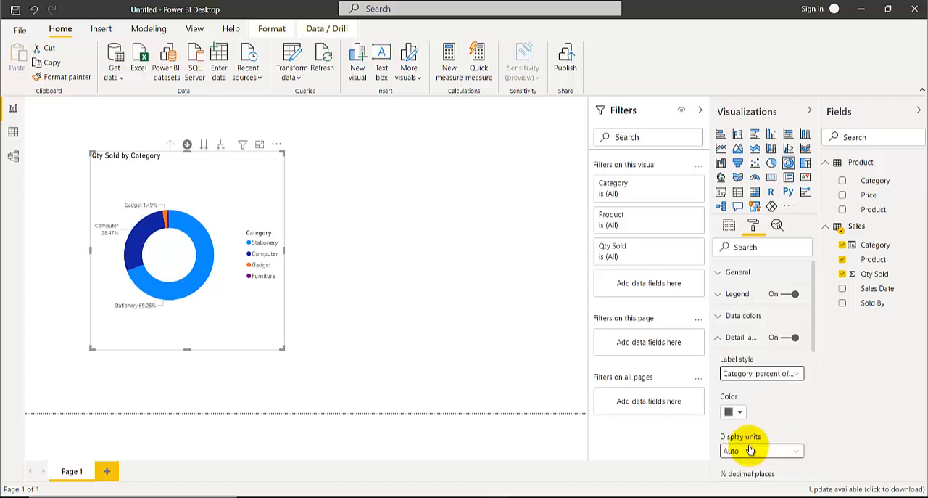
pyautogui.click(783, 297)
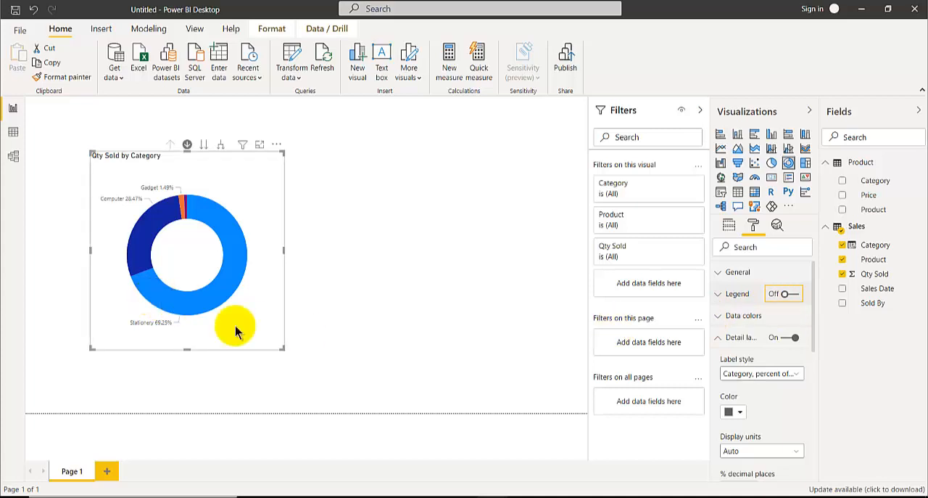
# Step: Enlarge the donut chart on the canvas and drill down into its Stationery slice
pyautogui.moveTo(285, 354); pyautogui.dragTo(367, 370)
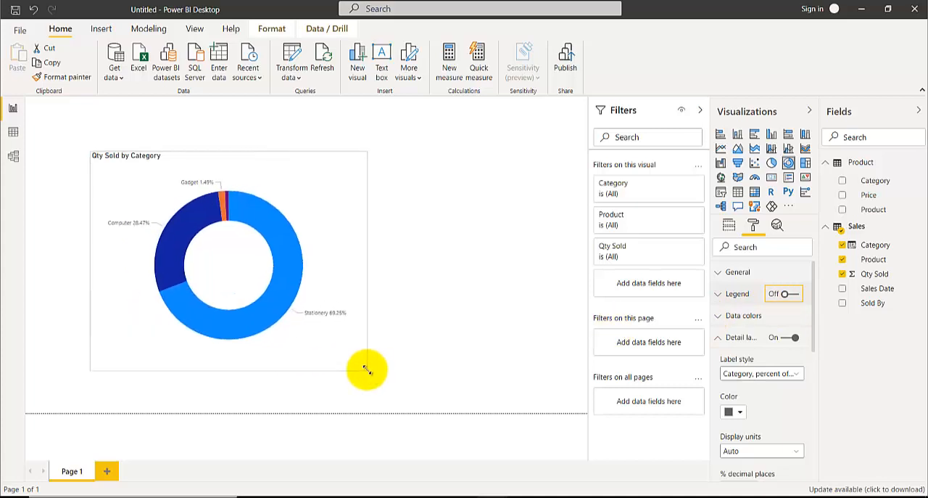
pyautogui.click(283, 264)
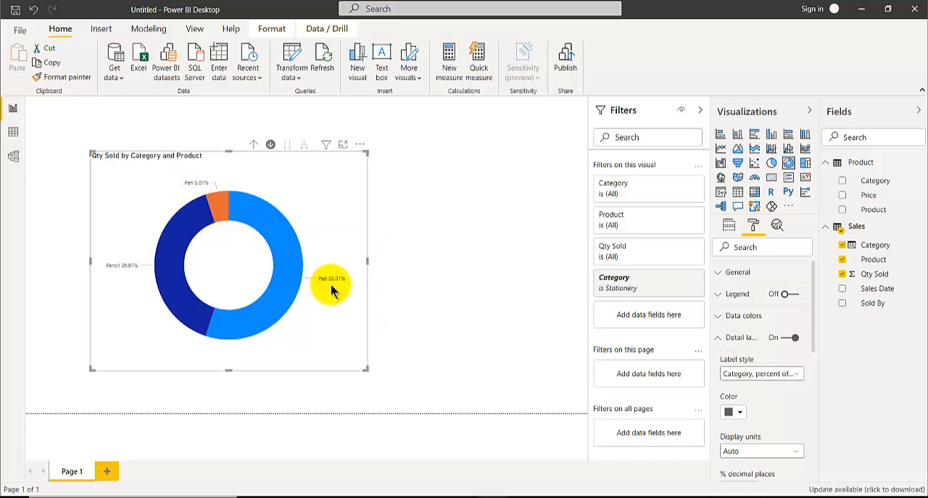
# Step: Set the donut chart's detail label text size to 15 pt and enlarge the chart slightly
pyautogui.scroll(-3, 723, 348)
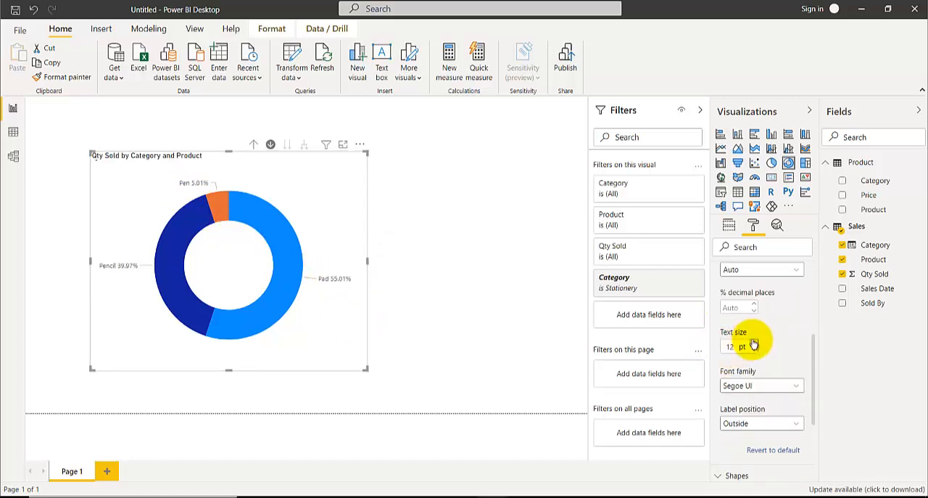
pyautogui.click(755, 343)
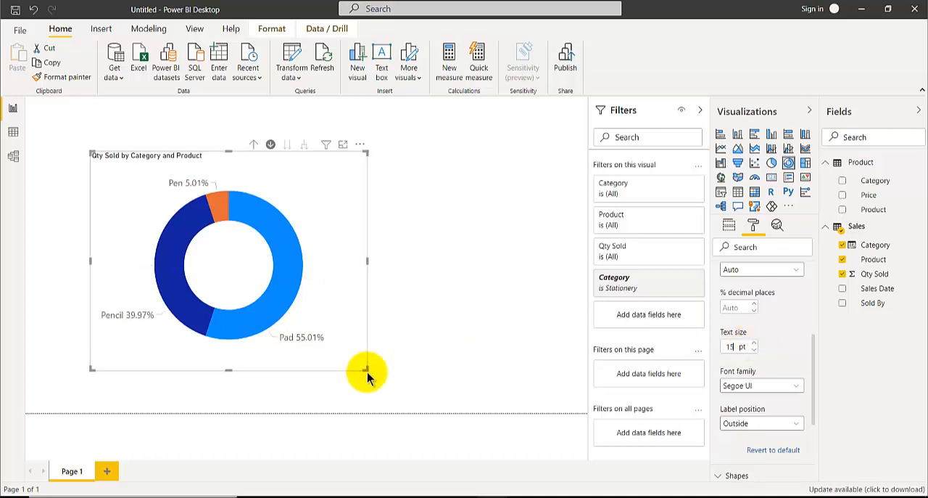
pyautogui.moveTo(366, 368); pyautogui.dragTo(377, 385)
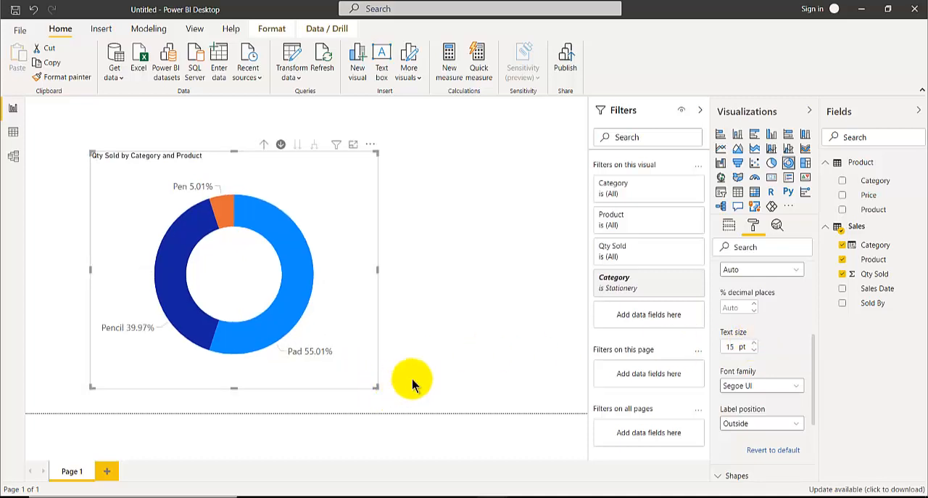
pyautogui.scroll(5, 768, 320)
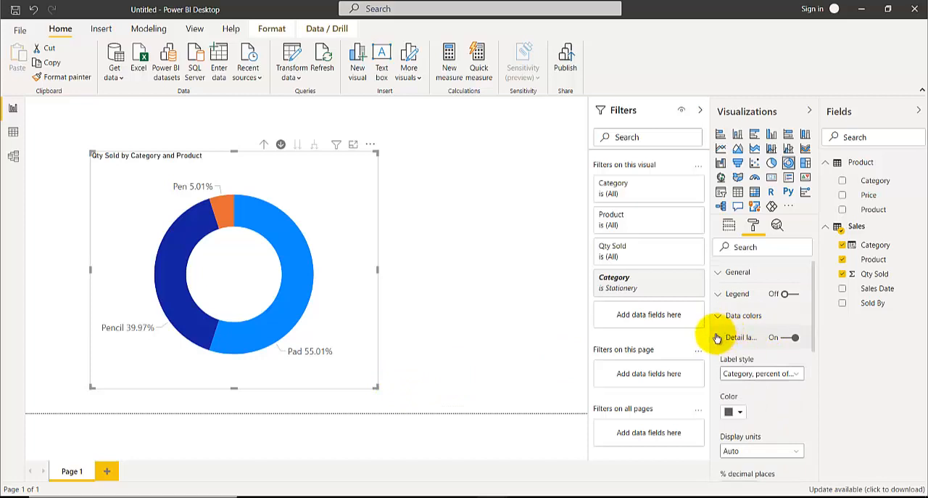
pyautogui.click(718, 338)
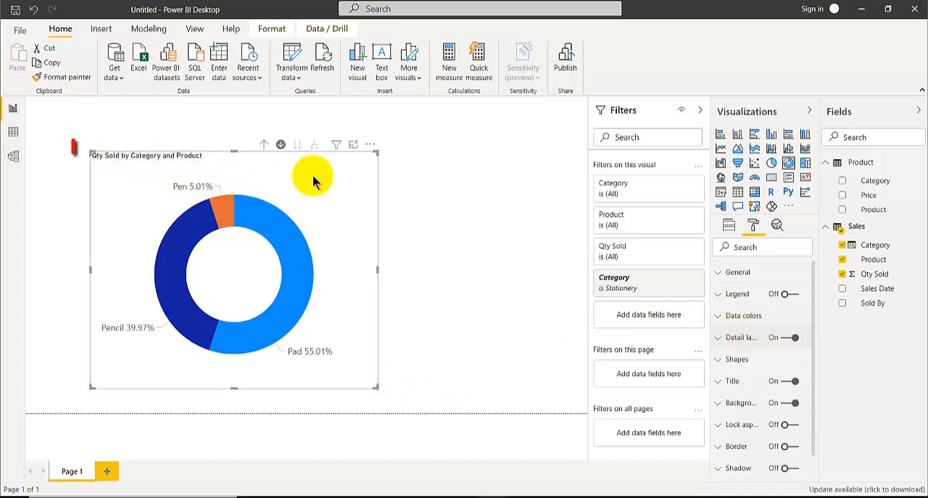
# Step: Give the donut chart the centered title "Qty Sold by Categories" with a text size of 16 pt
pyautogui.click(718, 383)
pyautogui.scroll(-3, 721, 379)
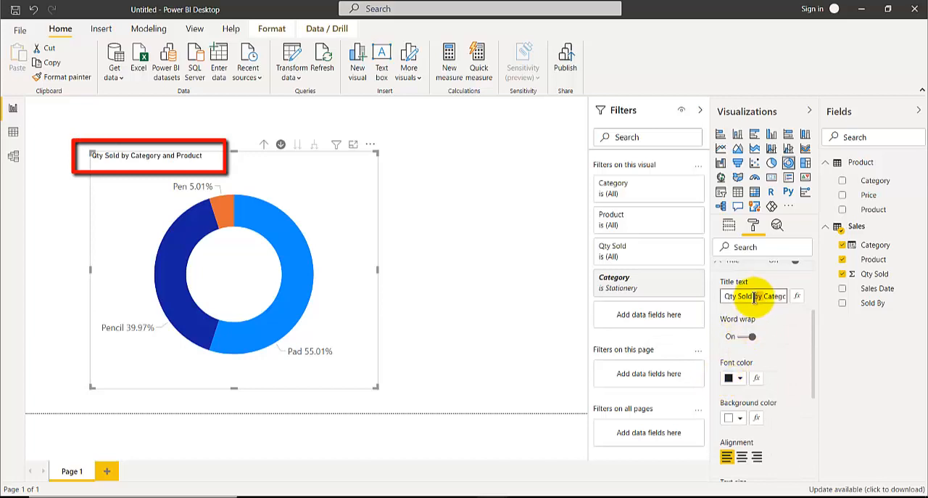
pyautogui.write('Q')
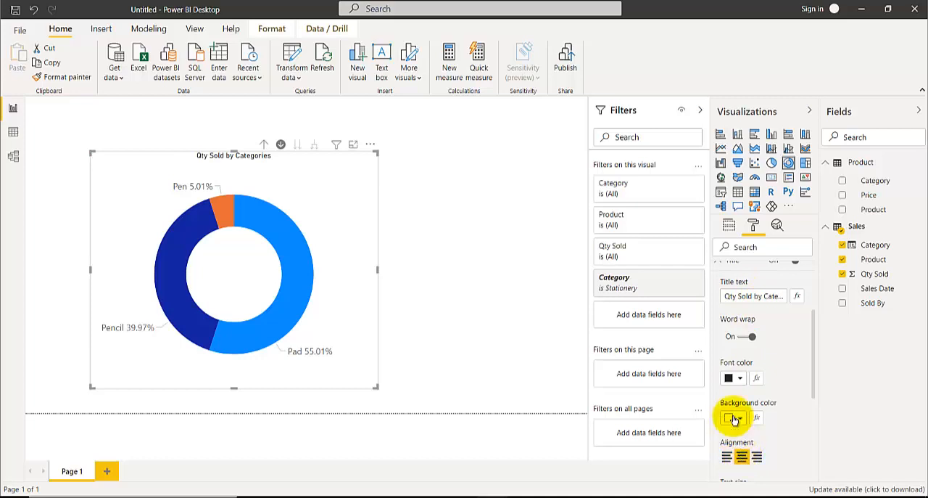
pyautogui.scroll(-2, 743, 442)
pyautogui.click(754, 433)
pyautogui.click(754, 434)
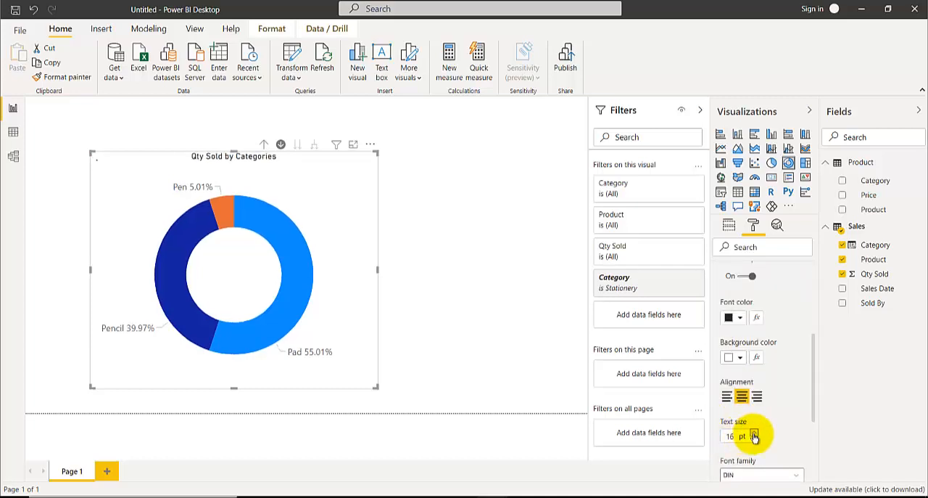